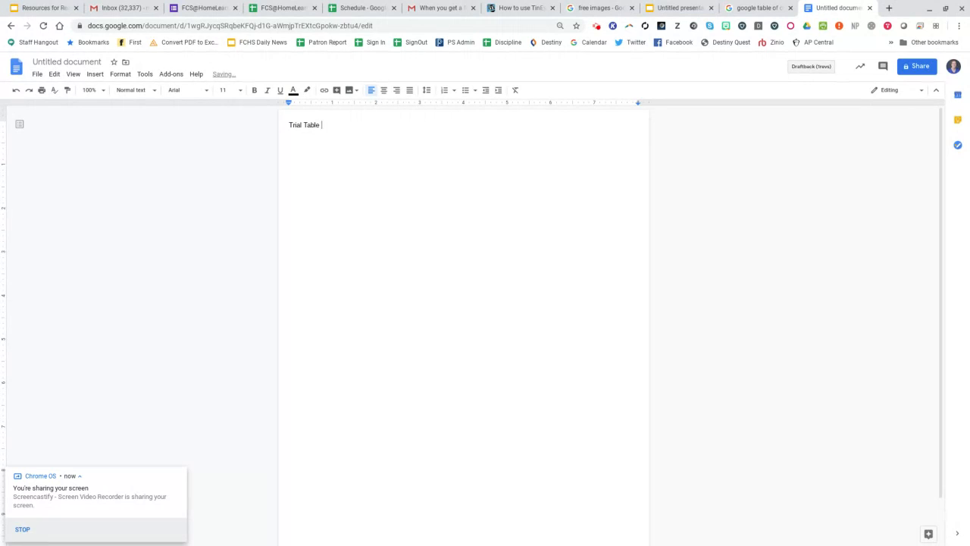
Complete the first line to read "Trial Table of Contents" and apply the Title style to it.
{"action": "type", "text": "ontents"}
{"action": "key", "text": "Return"}
{"action": "left_click_drag", "start_coordinate": [362, 126], "coordinate": [288, 125]}
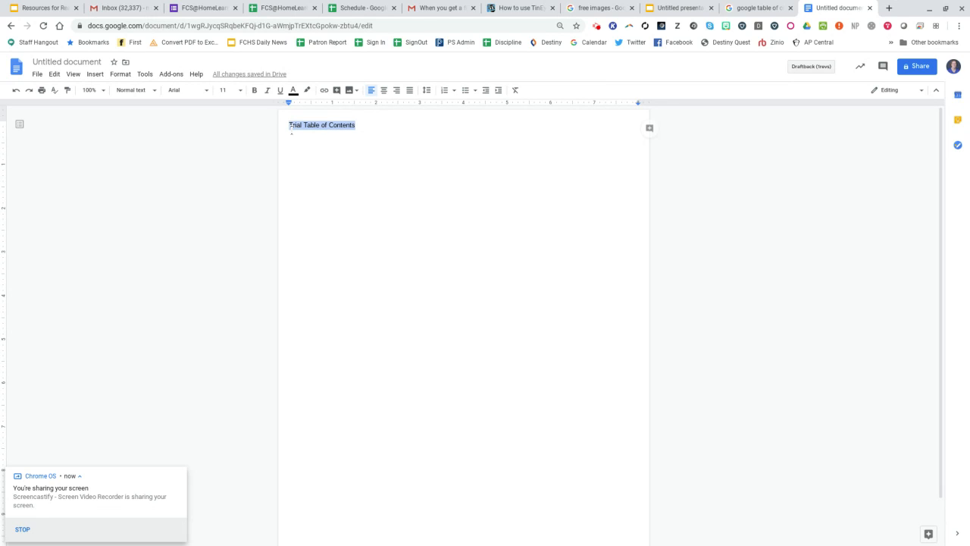
{"action": "left_click", "coordinate": [135, 92]}
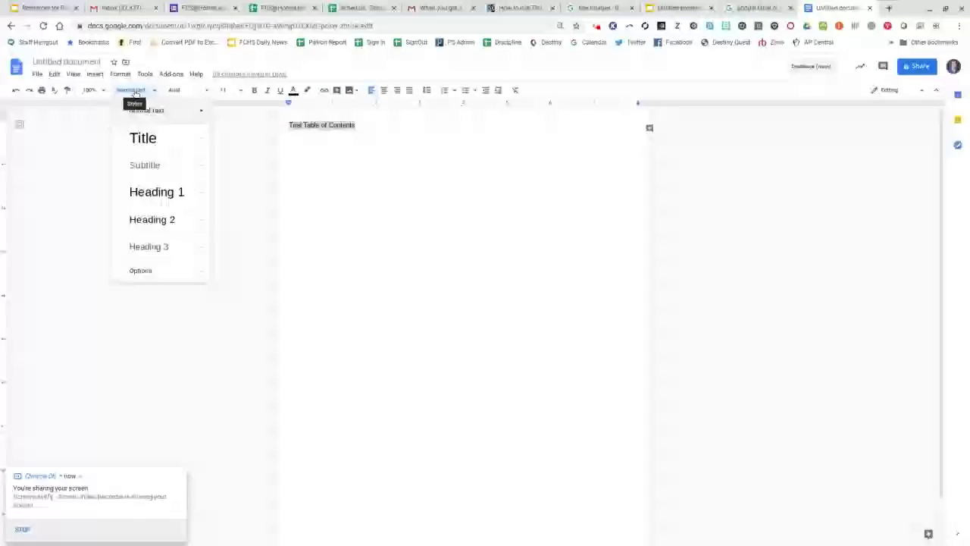
{"action": "left_click", "coordinate": [147, 141]}
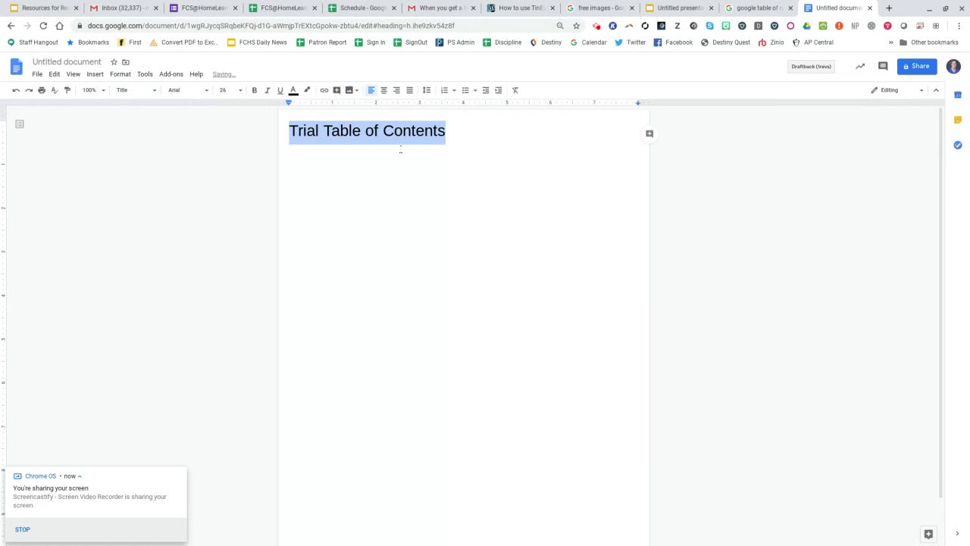
Add a "Section 1" line below the title and apply the Heading 1 style to it.
{"action": "left_click", "coordinate": [481, 142]}
{"action": "key", "text": "Return"}
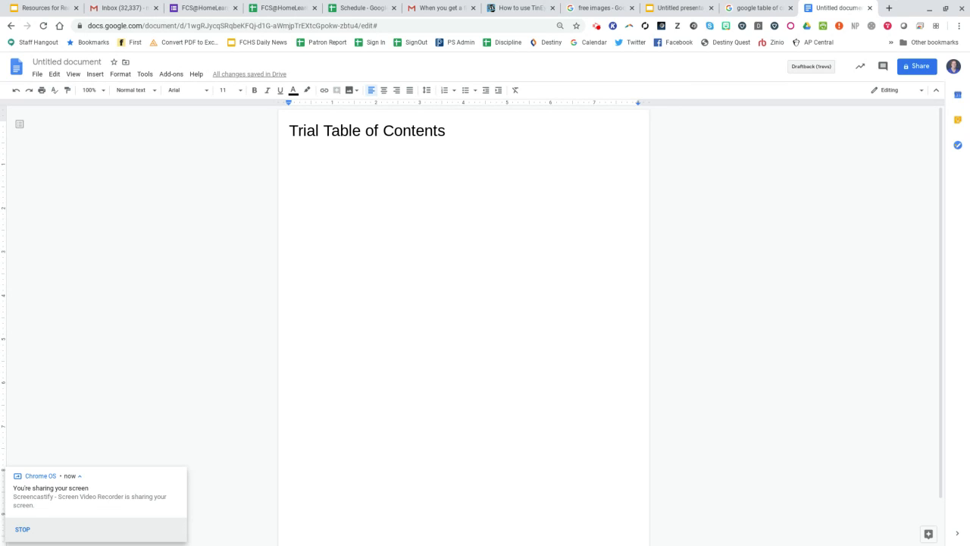
{"action": "type", "text": "Section 1"}
{"action": "key", "text": "Return"}
{"action": "left_click_drag", "start_coordinate": [327, 157], "coordinate": [287, 157]}
{"action": "left_click", "coordinate": [140, 92]}
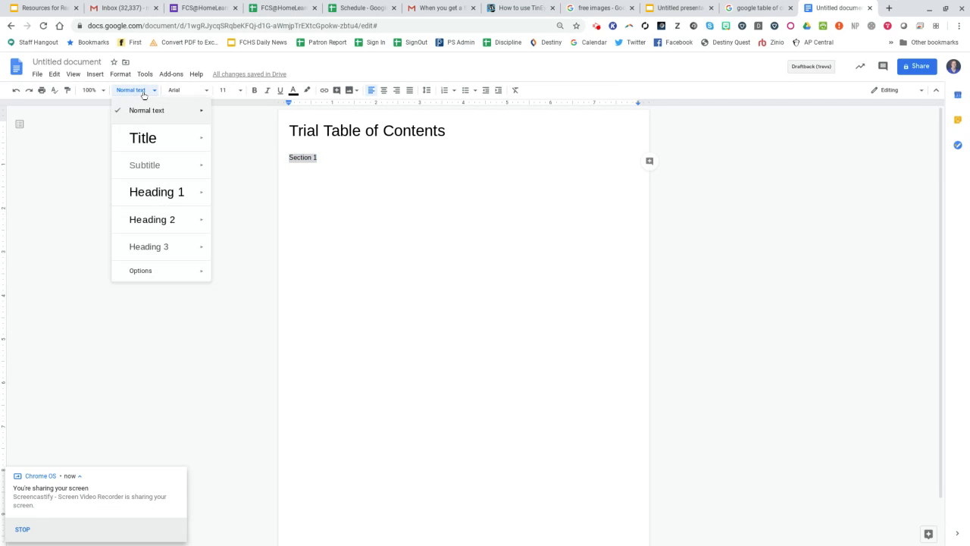
{"action": "left_click", "coordinate": [152, 192]}
{"action": "left_click", "coordinate": [350, 173]}
{"action": "key", "text": "Return"}
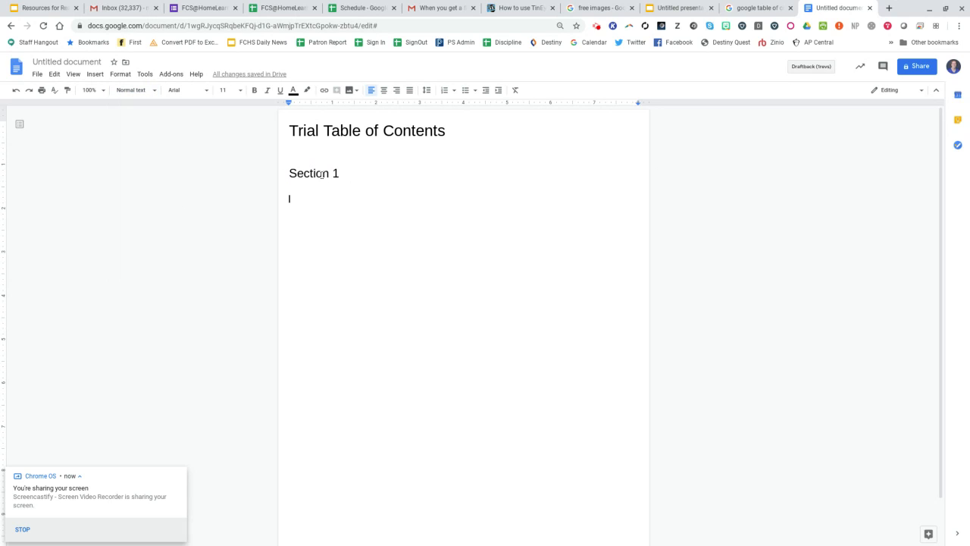
Make the "Section 1" heading bold and set its font size to 18.
{"action": "left_click_drag", "start_coordinate": [353, 173], "coordinate": [289, 173]}
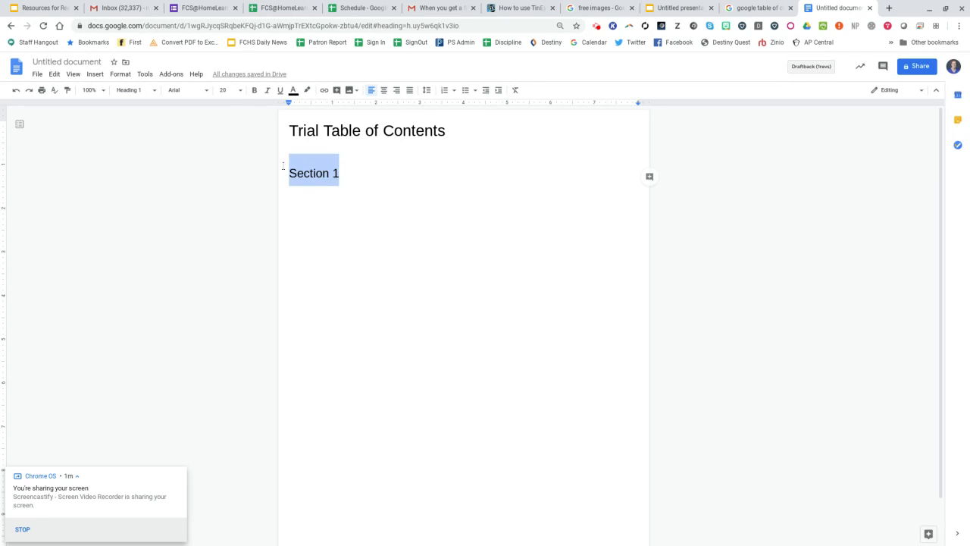
{"action": "left_click", "coordinate": [240, 90]}
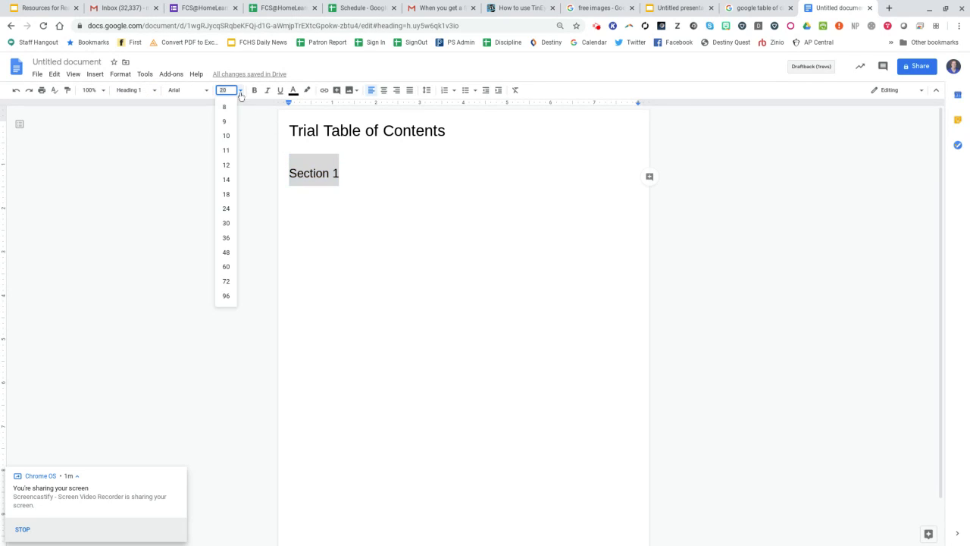
{"action": "left_click", "coordinate": [231, 181]}
{"action": "left_click", "coordinate": [254, 91]}
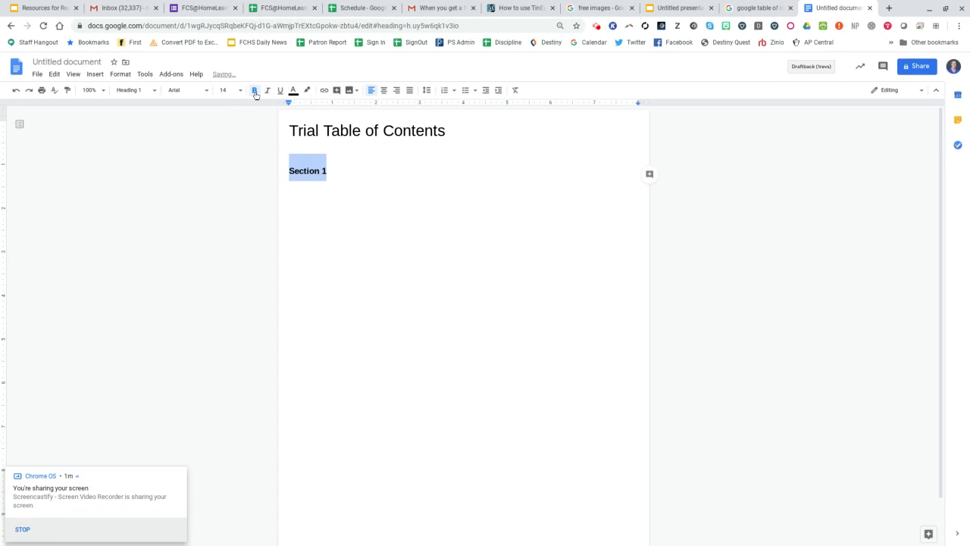
{"action": "left_click", "coordinate": [239, 90]}
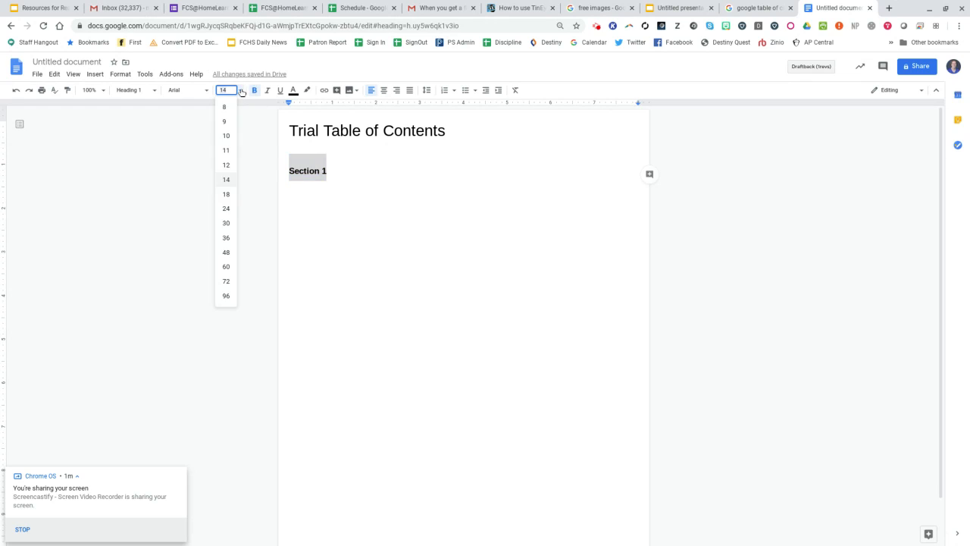
{"action": "left_click", "coordinate": [227, 194]}
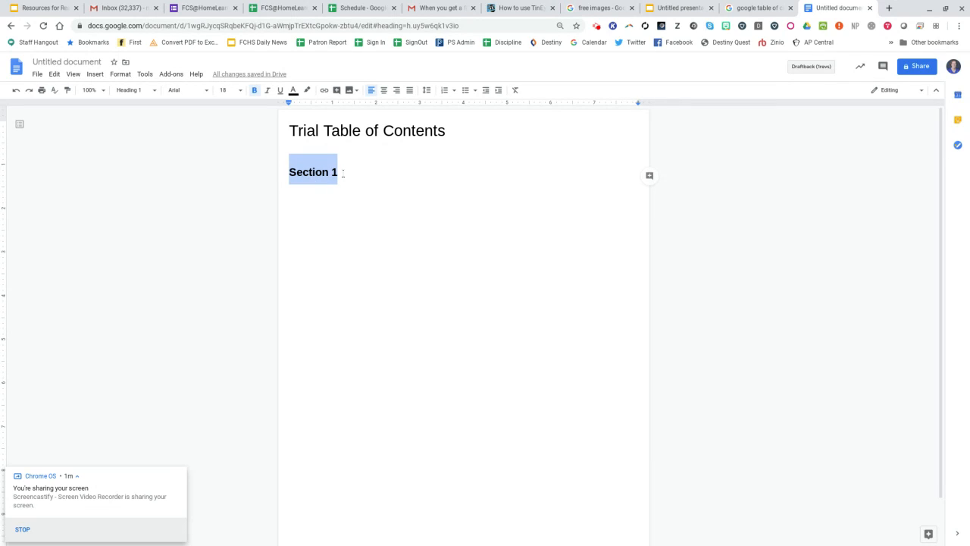
Update the Heading 1 style to match the formatting of the "Section 1" heading.
{"action": "left_click", "coordinate": [156, 91]}
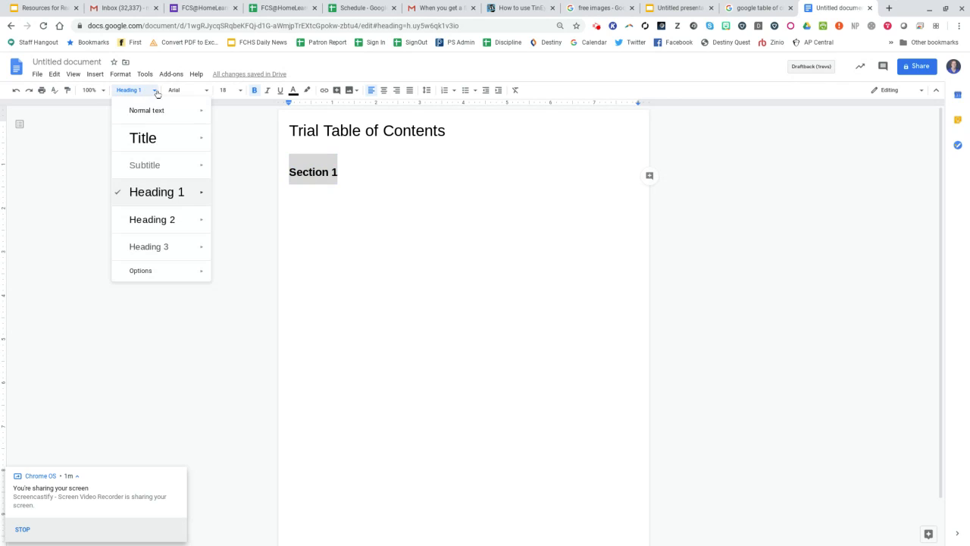
{"action": "mouse_move", "coordinate": [164, 199]}
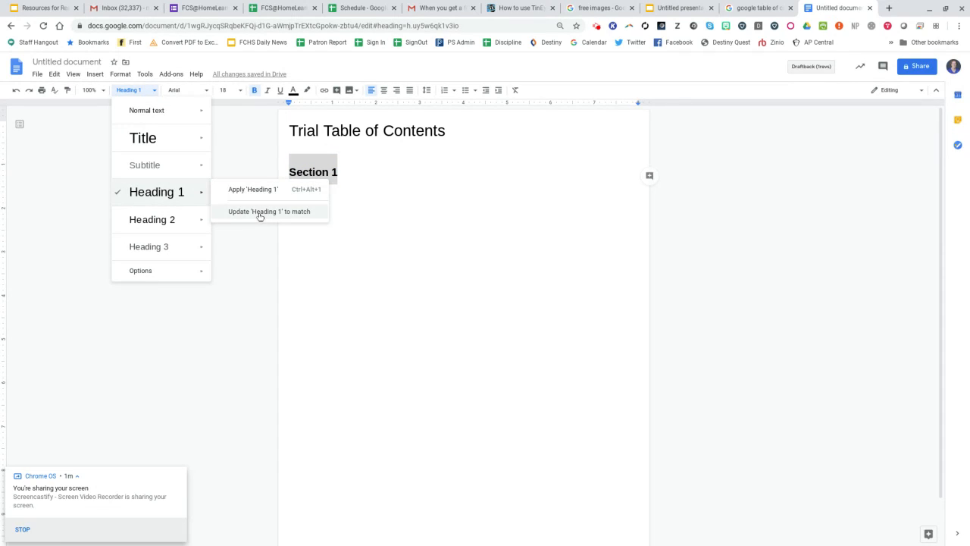
{"action": "left_click", "coordinate": [314, 218]}
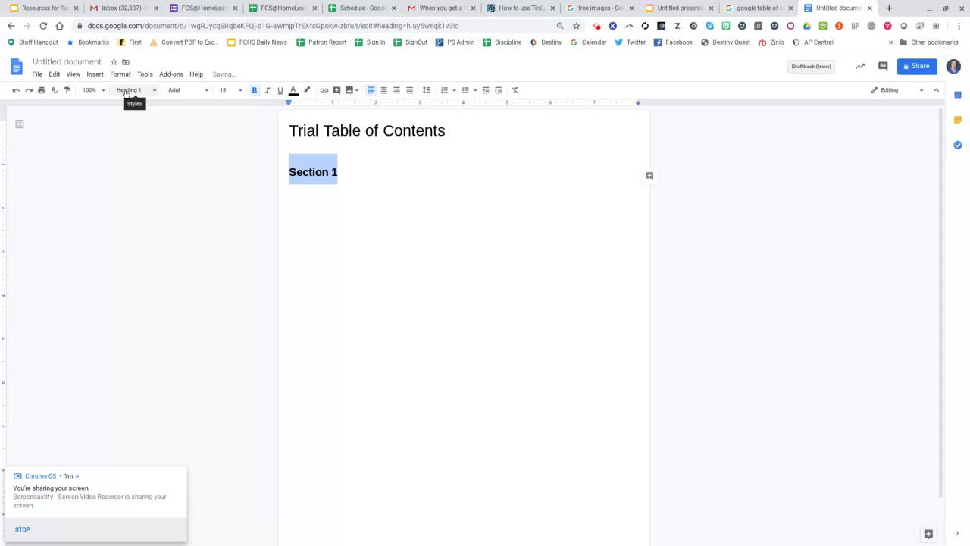
Add the lines "Section 2" and "Section 3" below the "Section 1" heading.
{"action": "left_click", "coordinate": [351, 174]}
{"action": "key", "text": "Return"}
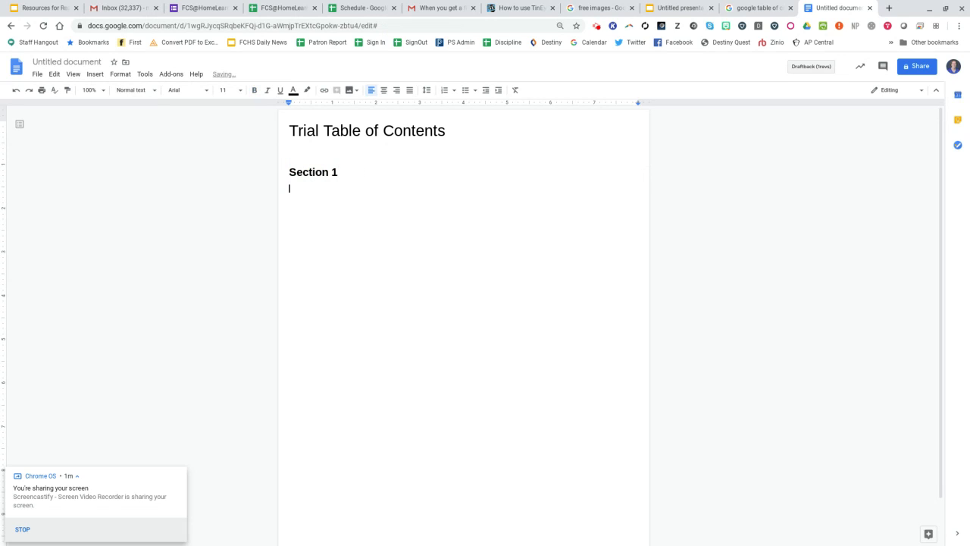
{"action": "type", "text": "Section 2"}
{"action": "key", "text": "Return"}
{"action": "type", "text": "Section 3"}
Apply the Heading 1 style to the Section 1, Section 2 and Section 3 lines together.
{"action": "left_click_drag", "start_coordinate": [319, 199], "coordinate": [287, 168]}
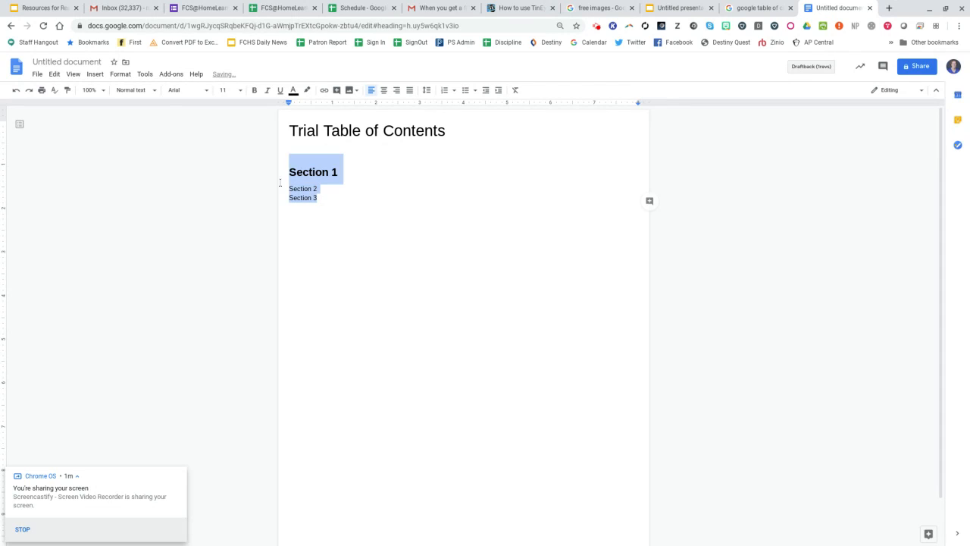
{"action": "left_click", "coordinate": [153, 91]}
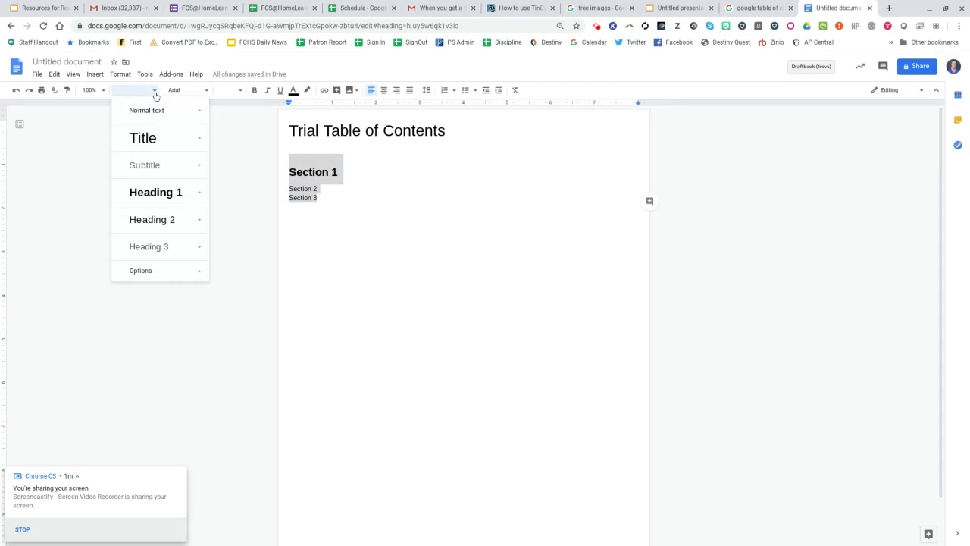
{"action": "left_click", "coordinate": [156, 194]}
{"action": "left_click", "coordinate": [421, 250]}
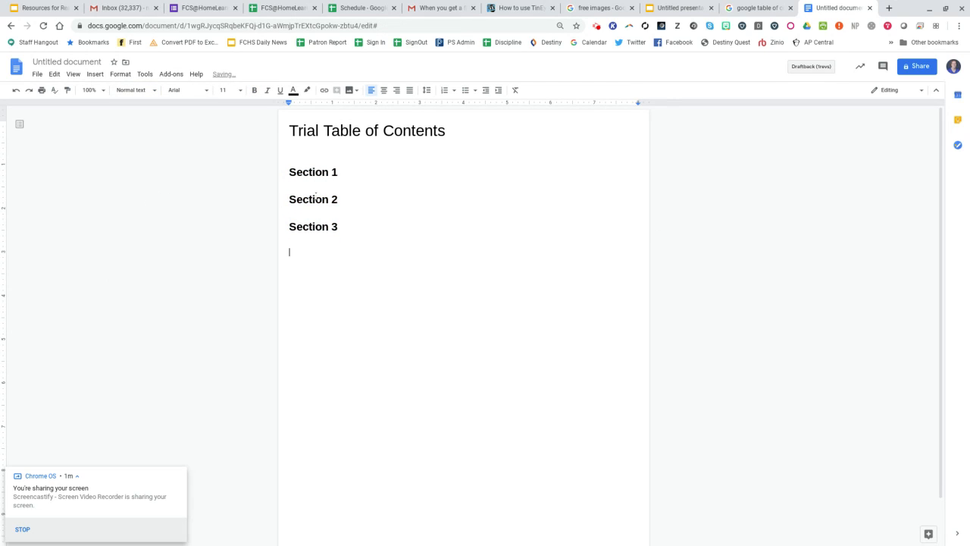
Add the body text "This is just my content in text" under Section 1 and "This is more text" under Section 2.
{"action": "left_click", "coordinate": [359, 175]}
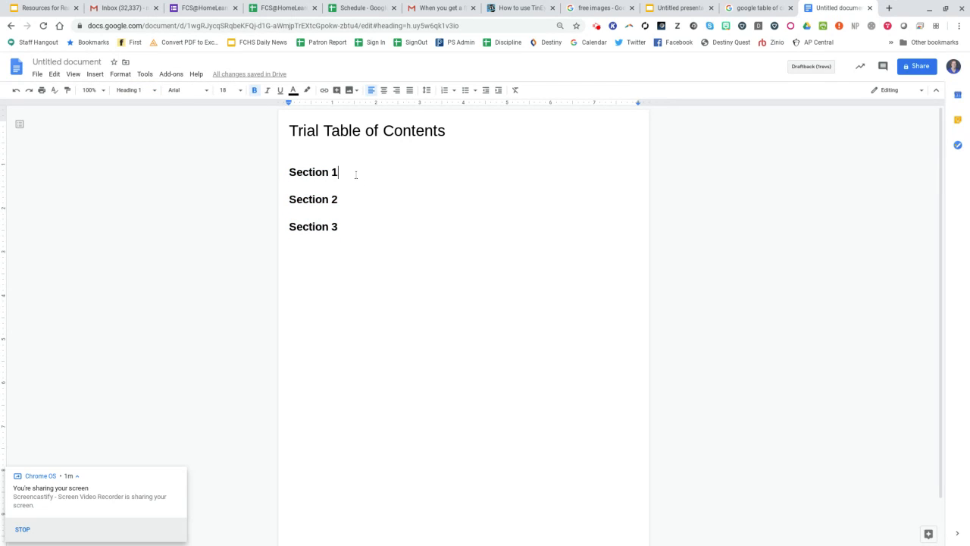
{"action": "key", "text": "Return"}
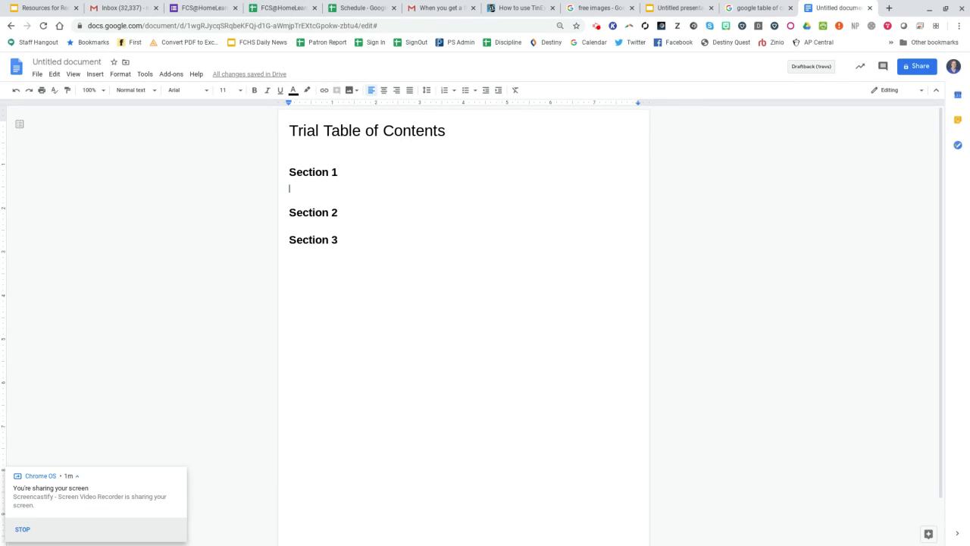
{"action": "type", "text": "This is just my conten"}
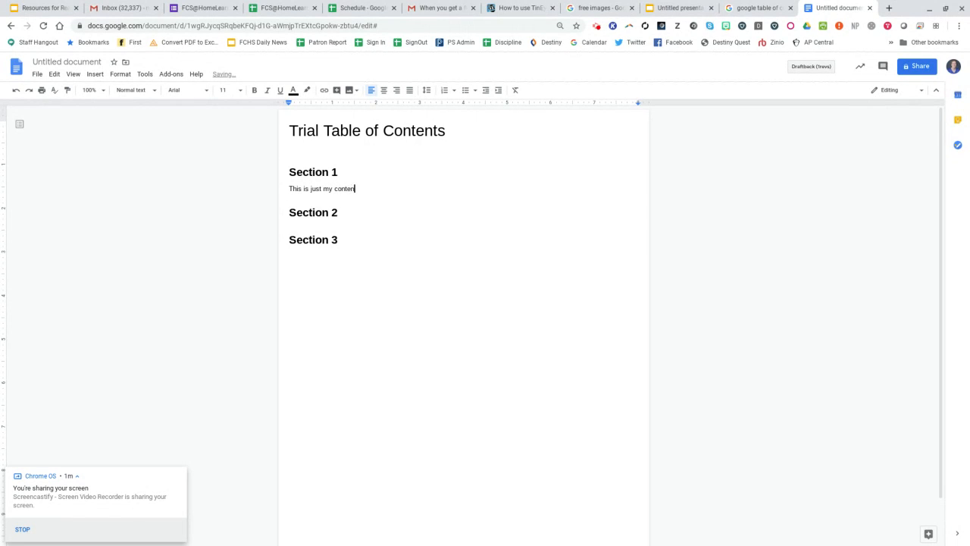
{"action": "type", "text": "t in text"}
{"action": "left_click", "coordinate": [334, 221]}
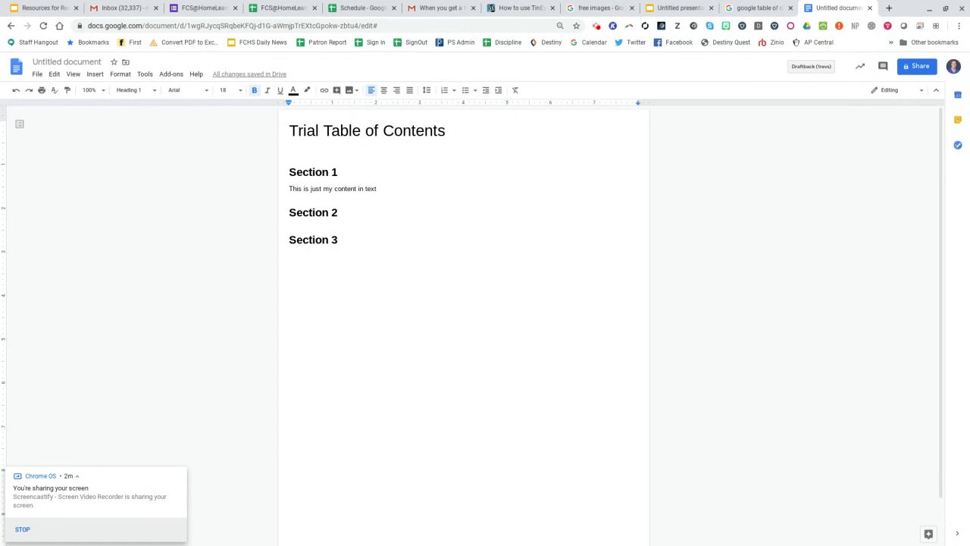
{"action": "key", "text": "Return"}
{"action": "type", "text": "This is more text"}
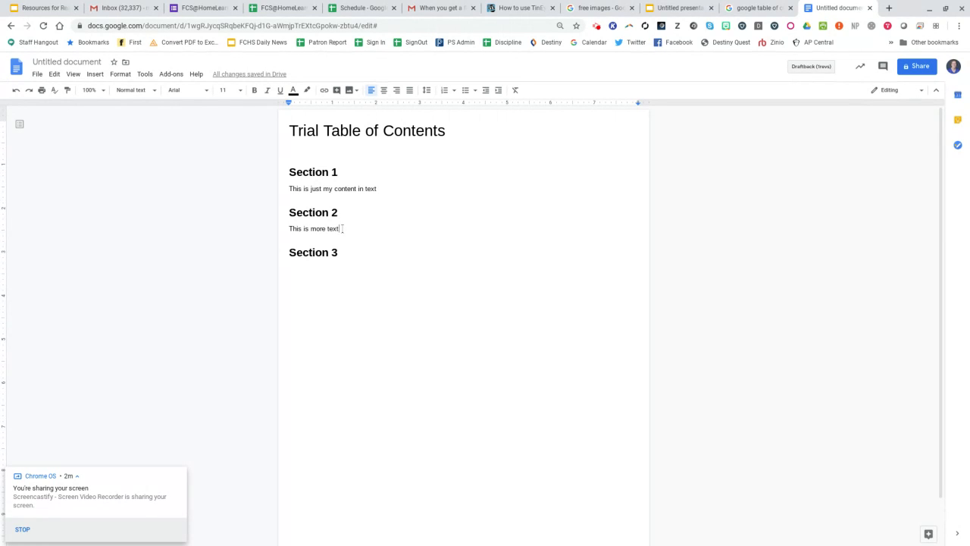
Add the lines "People", "Places" and "Things" under the Section 2 text, separated from it by a blank line.
{"action": "key", "text": "Return"}
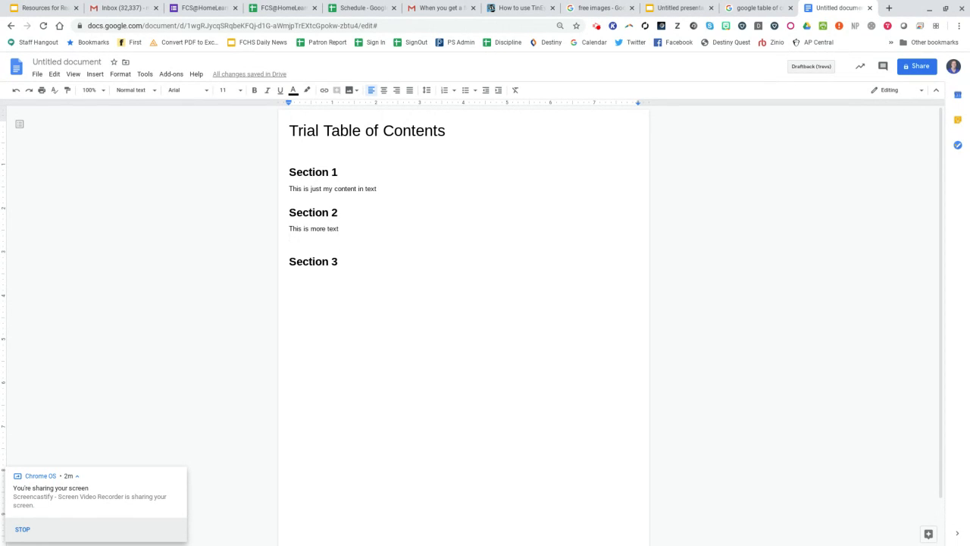
{"action": "type", "text": "People"}
{"action": "key", "text": "Return"}
{"action": "type", "text": "P"}
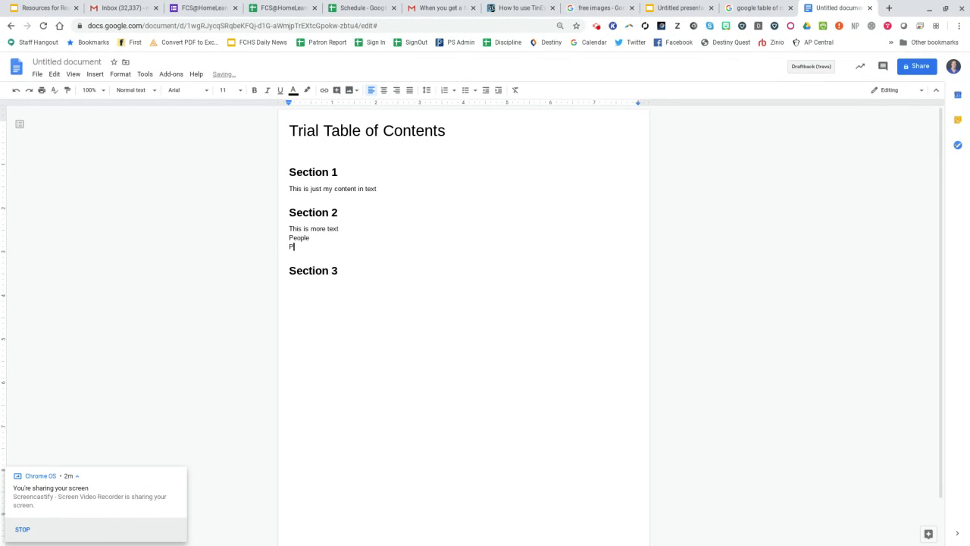
{"action": "type", "text": "laces"}
{"action": "key", "text": "Return"}
{"action": "type", "text": "Things"}
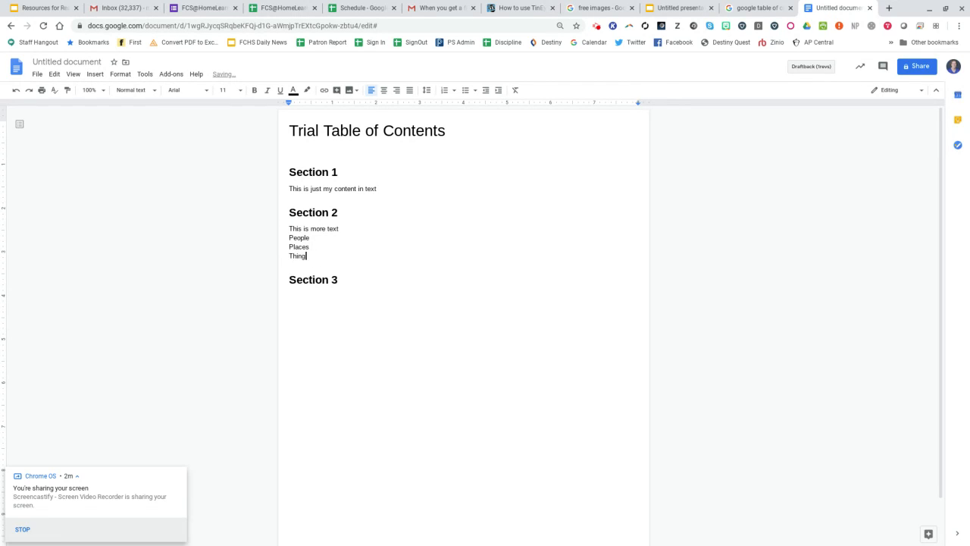
{"action": "left_click", "coordinate": [341, 228]}
{"action": "key", "text": "Return"}
Format the People, Places and Things lines as bold, underlined text at font size 14.
{"action": "left_click_drag", "start_coordinate": [314, 265], "coordinate": [289, 244]}
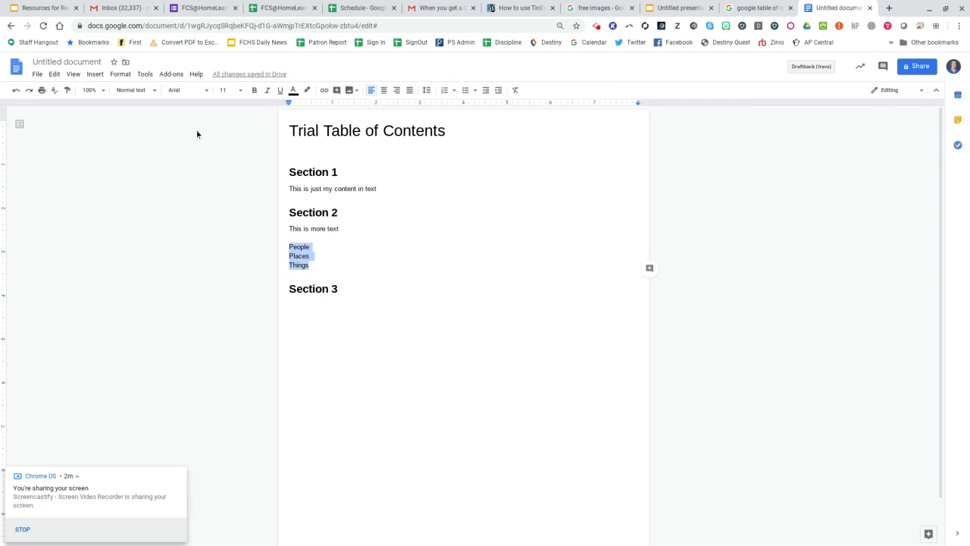
{"action": "left_click", "coordinate": [254, 90]}
{"action": "left_click", "coordinate": [224, 90]}
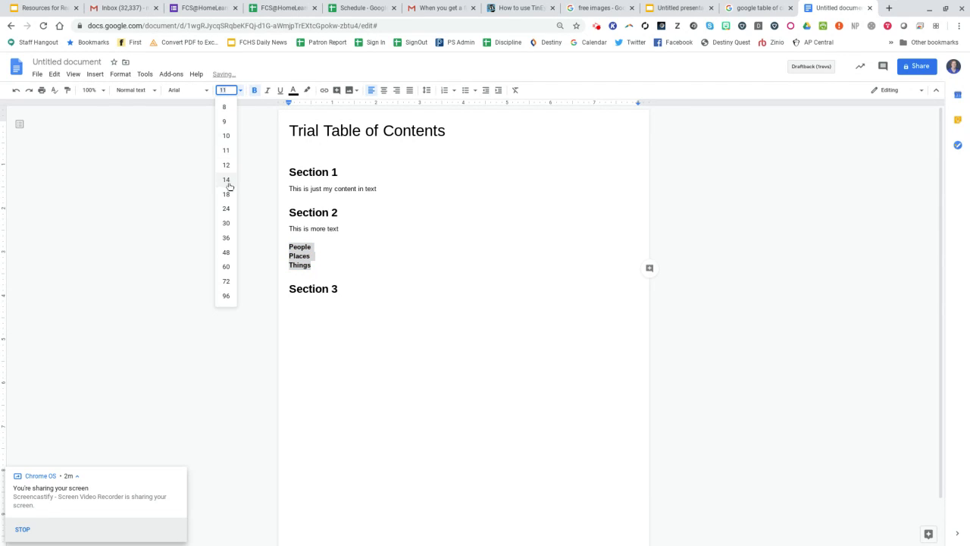
{"action": "left_click", "coordinate": [227, 182]}
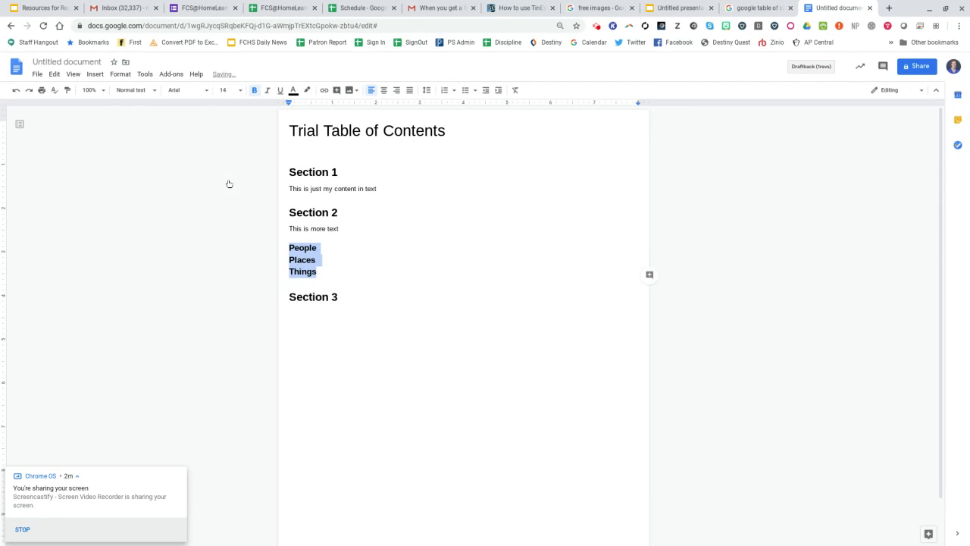
{"action": "left_click", "coordinate": [280, 90]}
Update the Heading 2 style to match the selected People, Places and Things lines.
{"action": "left_click", "coordinate": [155, 93]}
{"action": "mouse_move", "coordinate": [170, 225]}
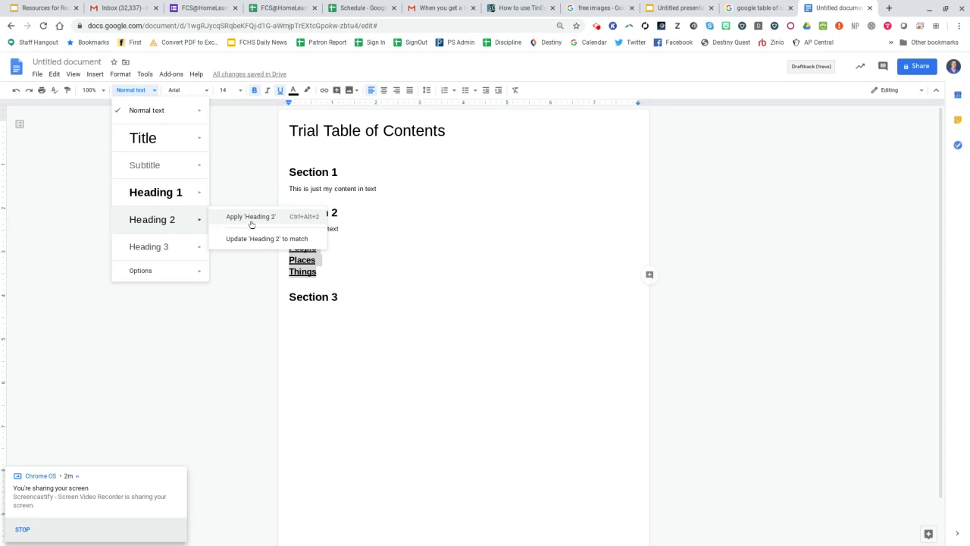
{"action": "left_click", "coordinate": [267, 239]}
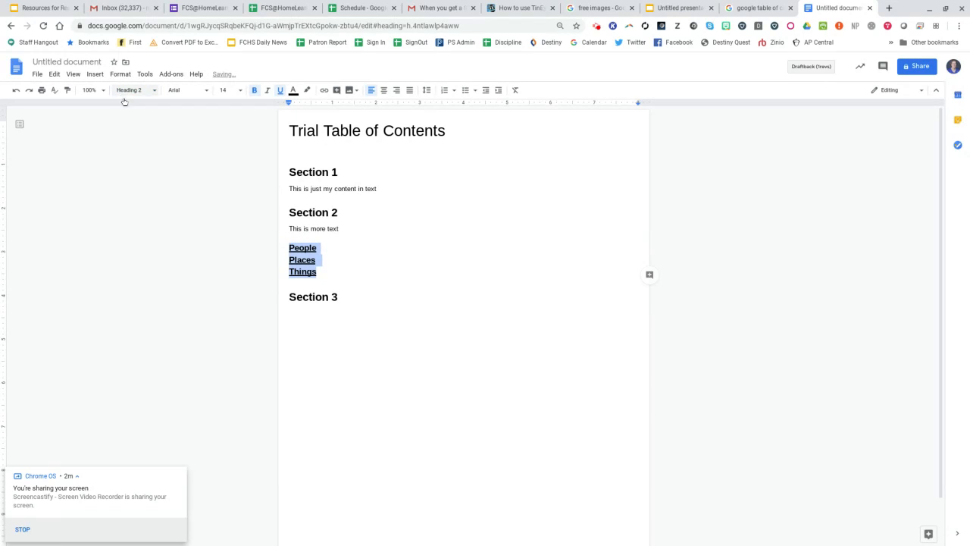
Add the body text "Some people" on a new line beneath the People subheading.
{"action": "left_click", "coordinate": [322, 248]}
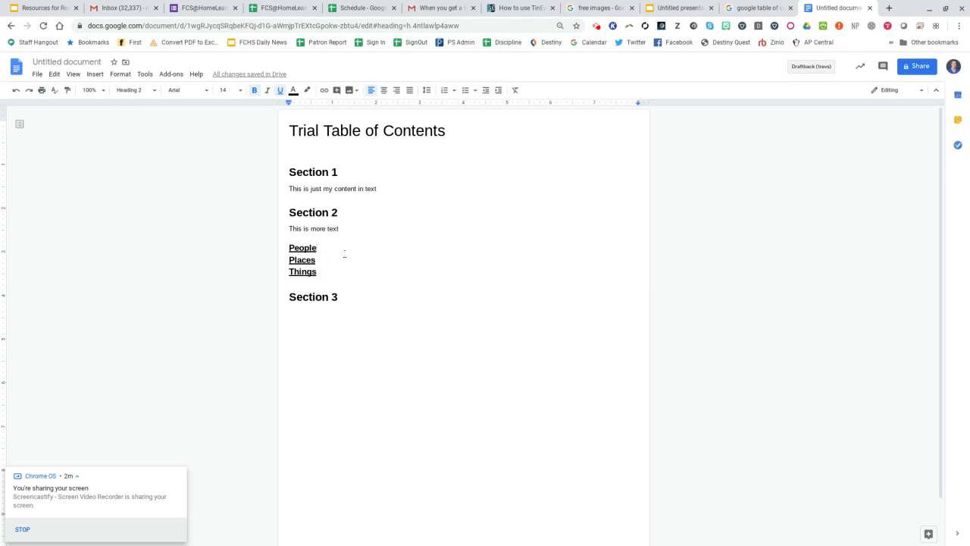
{"action": "key", "text": "Return"}
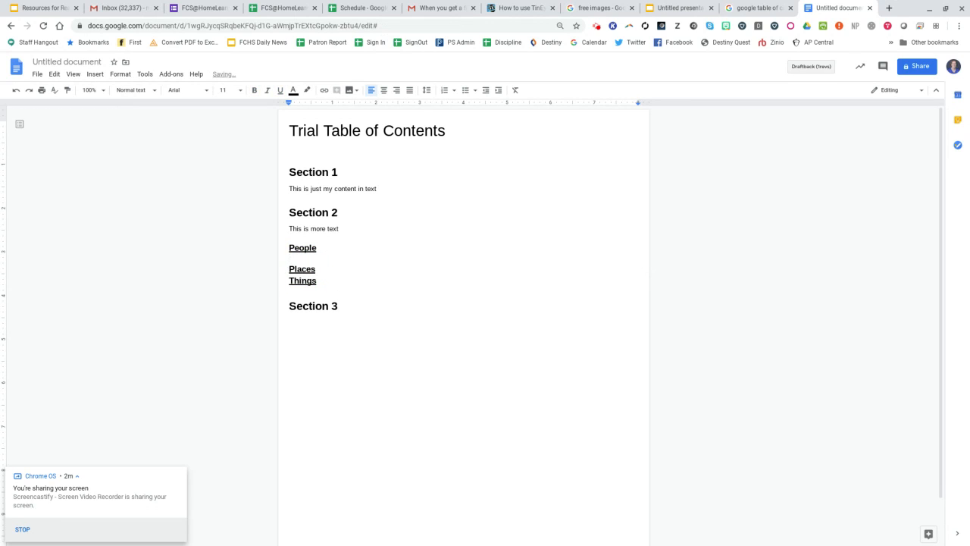
{"action": "type", "text": "Some thign"}
{"action": "key", "text": "BackSpace"}
{"action": "key", "text": "BackSpace"}
{"action": "key", "text": "BackSpace"}
{"action": "key", "text": "BackSpace"}
{"action": "key", "text": "BackSpace"}
{"action": "key", "text": "BackSpace"}
{"action": "type", "text": "peopke"}
{"action": "key", "text": "BackSpace"}
{"action": "key", "text": "BackSpace"}
{"action": "type", "text": "le"}
Add the body text "Some Places" beneath the Places subheading, leaving a blank line after it and after "Some people".
{"action": "key", "text": "Down"}
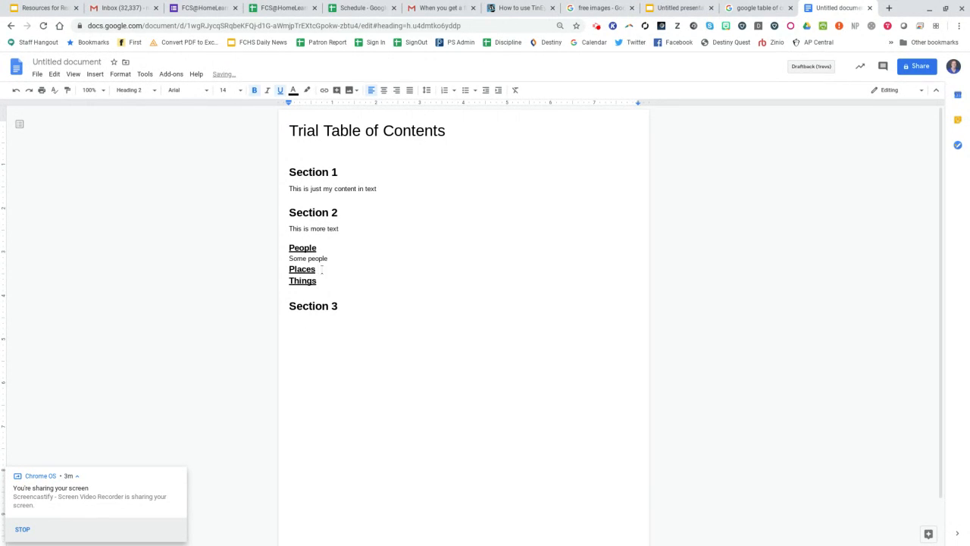
{"action": "key", "text": "Return"}
{"action": "type", "text": "Some Plce"}
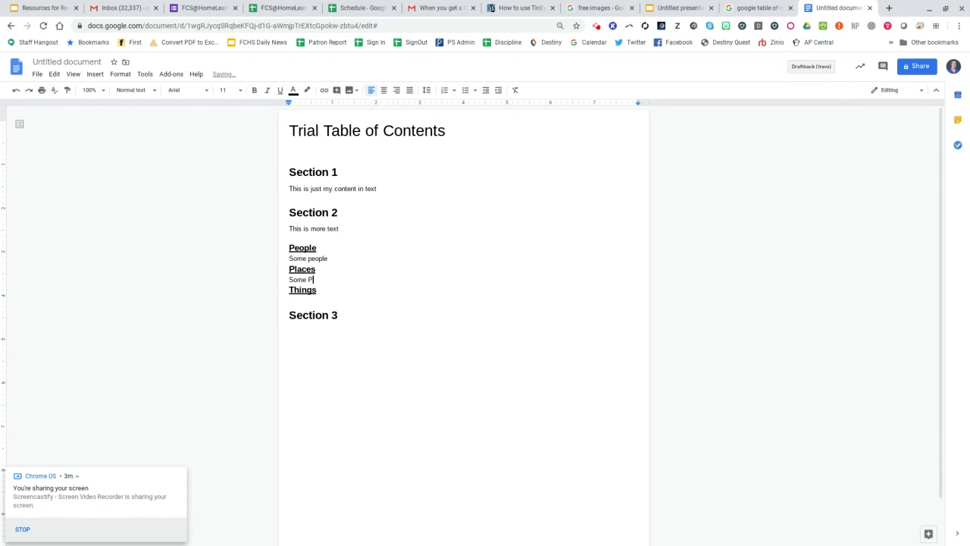
{"action": "key", "text": "BackSpace"}
{"action": "key", "text": "BackSpace"}
{"action": "type", "text": "aces"}
{"action": "key", "text": "Return"}
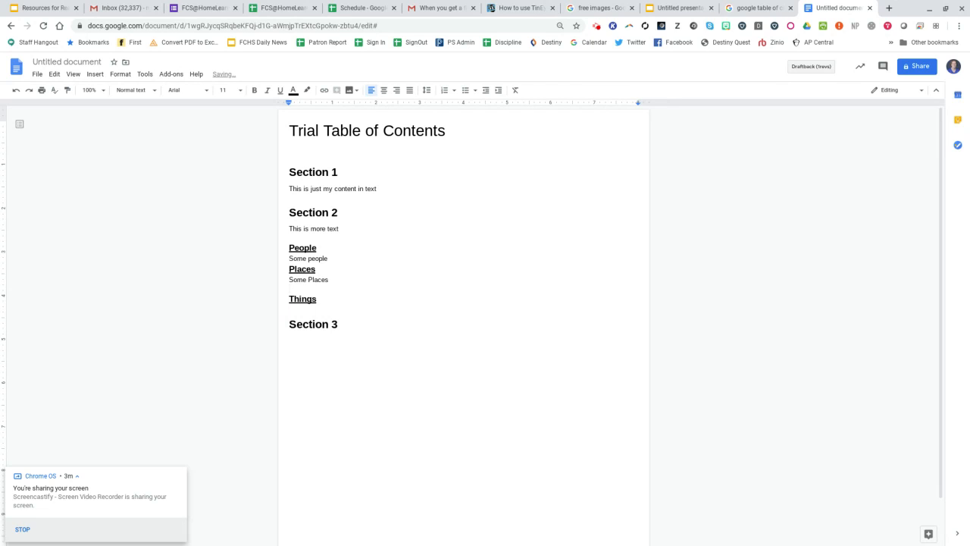
{"action": "left_click", "coordinate": [331, 261]}
{"action": "key", "text": "Return"}
Add the body text "Some things" on a new line beneath the Things subheading.
{"action": "left_click", "coordinate": [324, 310]}
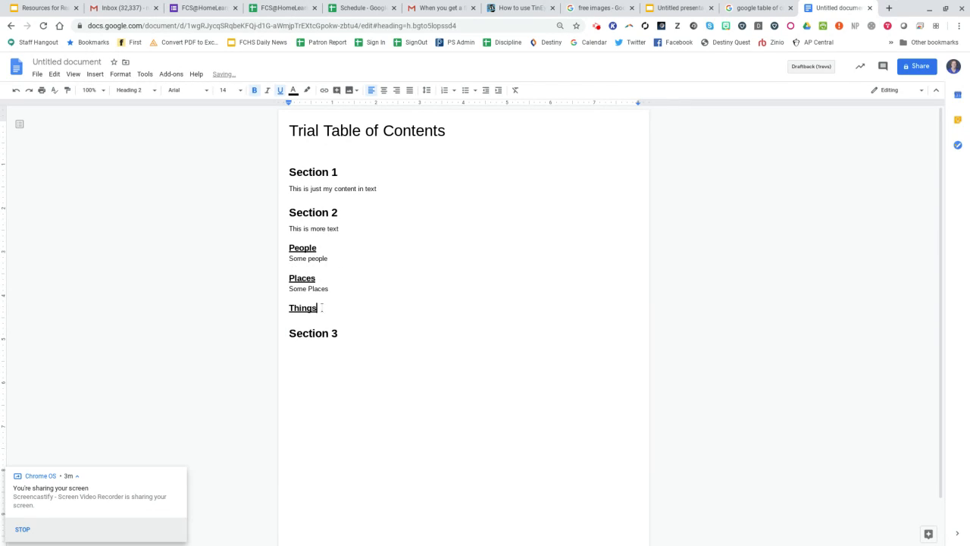
{"action": "key", "text": "Return"}
{"action": "type", "text": "Some thngs"}
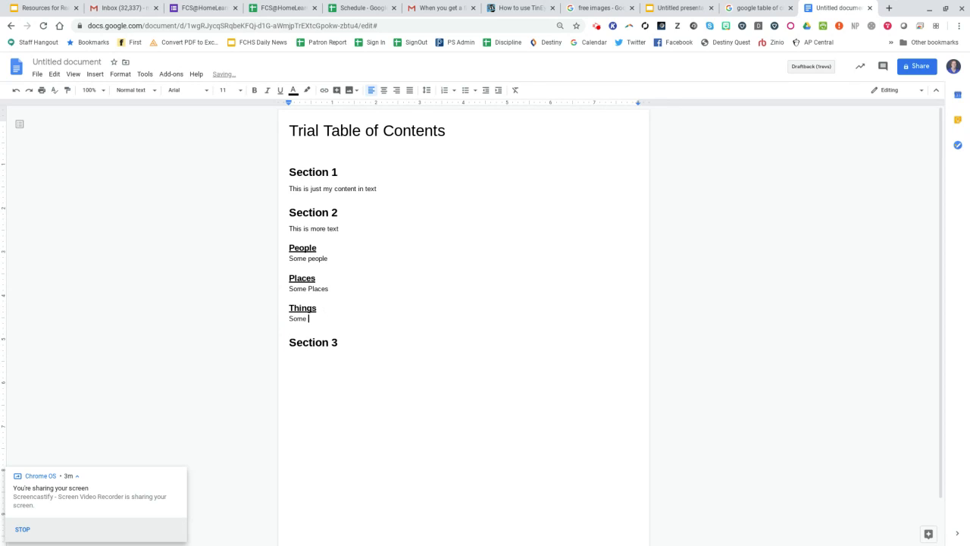
{"action": "key", "text": "BackSpace"}
{"action": "key", "text": "BackSpace"}
{"action": "key", "text": "BackSpace"}
{"action": "type", "text": "ings"}
Add the body text "More text here" on a new line beneath the Section 3 heading.
{"action": "double_click", "coordinate": [348, 343]}
{"action": "key", "text": "Return"}
{"action": "type", "text": "More"}
{"action": "key", "text": "BackSpace"}
{"action": "key", "text": "BackSpace"}
{"action": "key", "text": "BackSpace"}
{"action": "type", "text": "ore tes"}
{"action": "type", "text": "t"}
{"action": "key", "text": "BackSpace"}
{"action": "key", "text": "BackSpace"}
{"action": "type", "text": "xt here"}
Examine the paragraph styles of the title, Section 1 heading, its body text and People subheading, plus the available style options.
{"action": "left_click", "coordinate": [342, 130]}
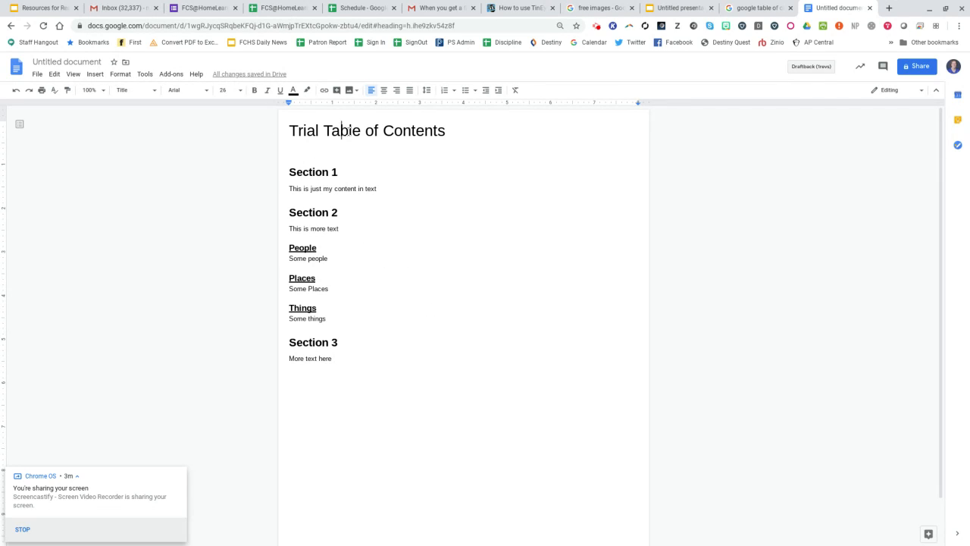
{"action": "left_click", "coordinate": [304, 172]}
{"action": "left_click", "coordinate": [297, 188]}
{"action": "left_click", "coordinate": [300, 248]}
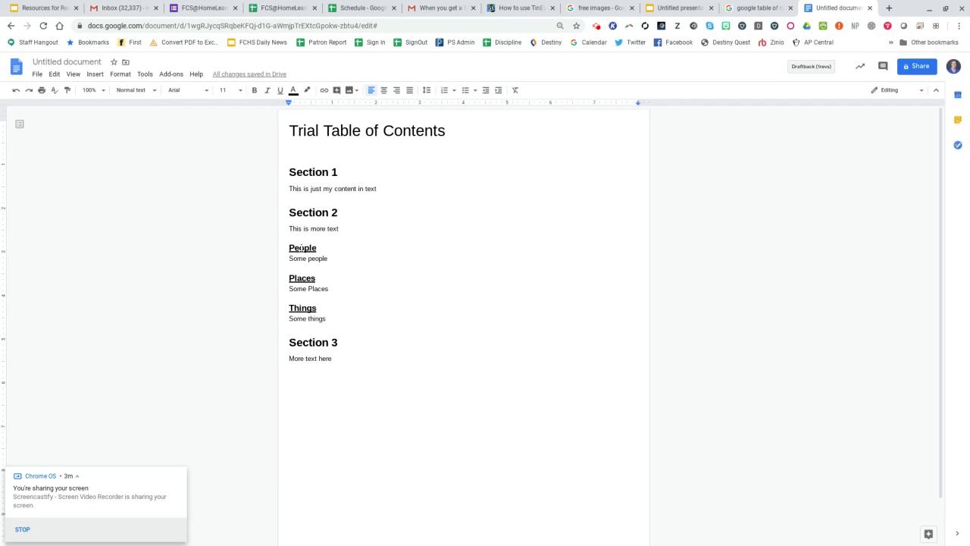
{"action": "left_click", "coordinate": [155, 94]}
{"action": "mouse_move", "coordinate": [184, 255]}
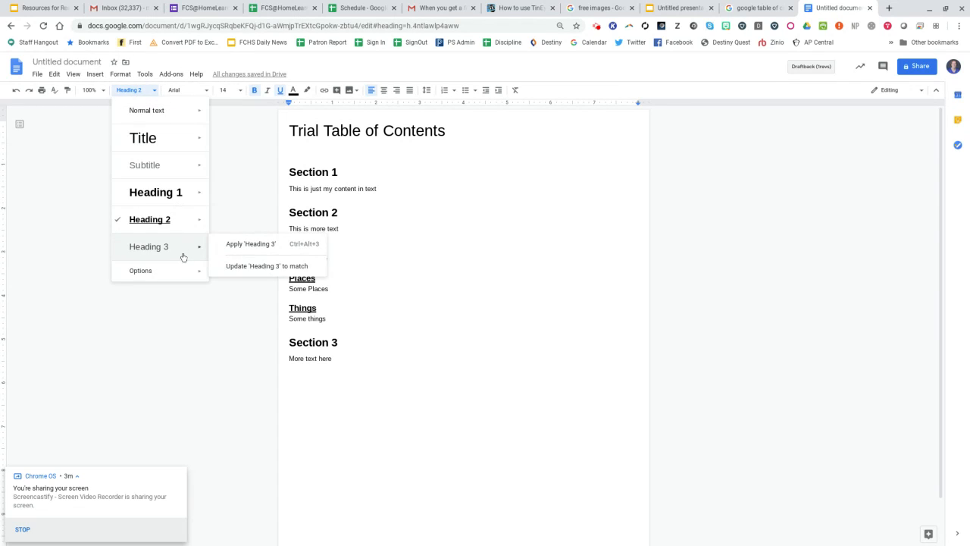
{"action": "mouse_move", "coordinate": [171, 273]}
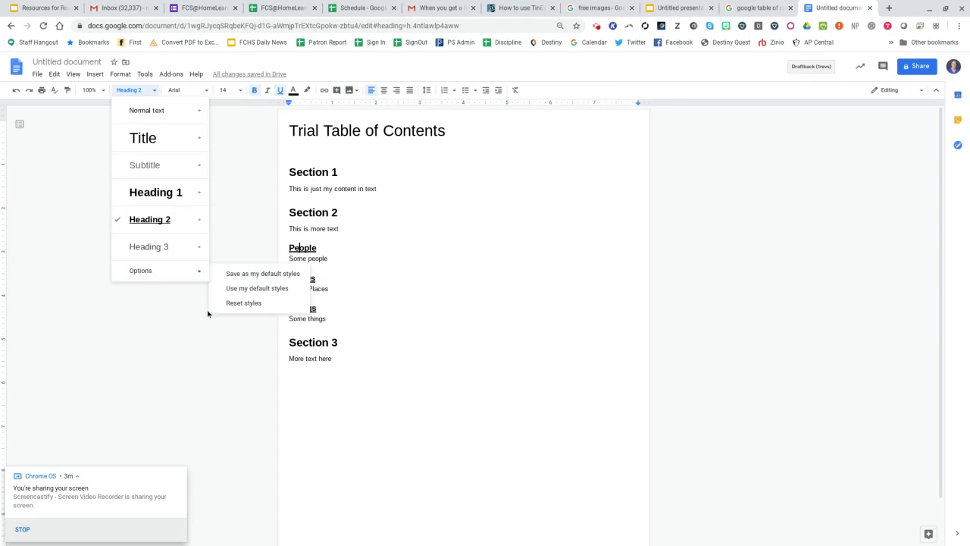
{"action": "left_click", "coordinate": [346, 424]}
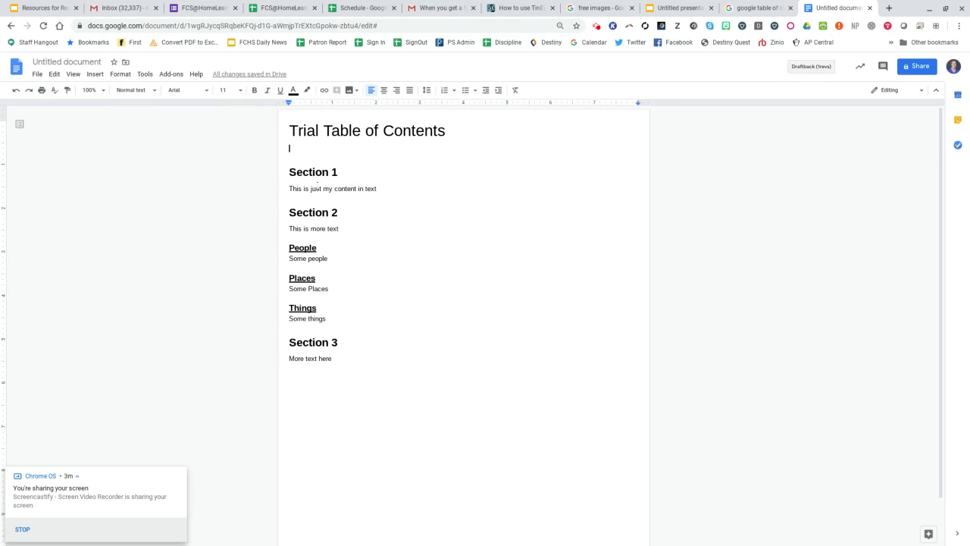
Add space between the title and Section 1 and insert a table of contents with blue links there.
{"action": "key", "text": "Return"}
{"action": "key", "text": "Return"}
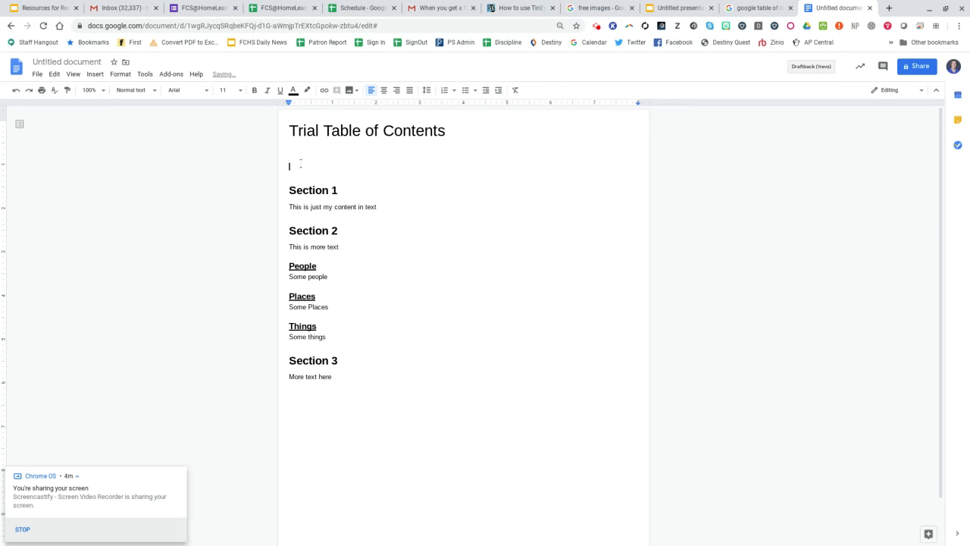
{"action": "left_click", "coordinate": [92, 75]}
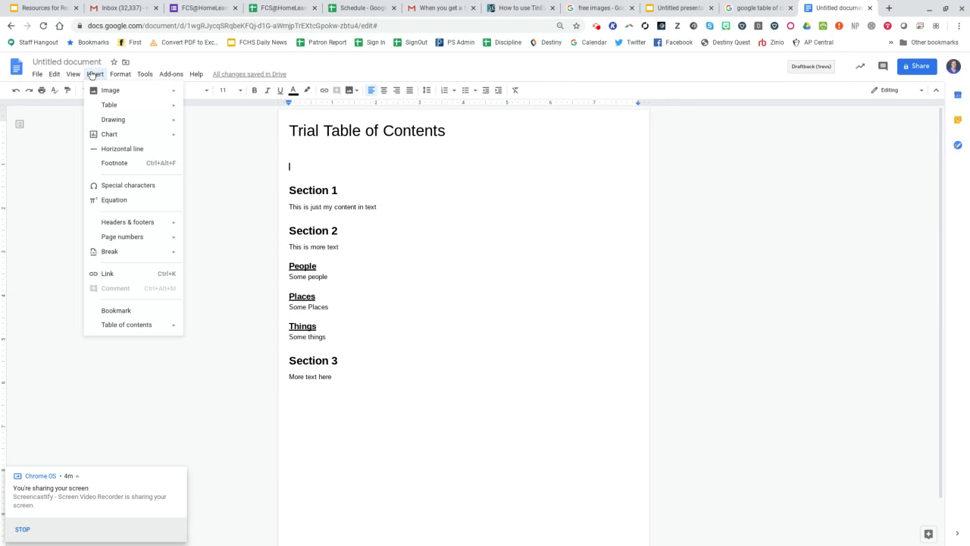
{"action": "mouse_move", "coordinate": [152, 325]}
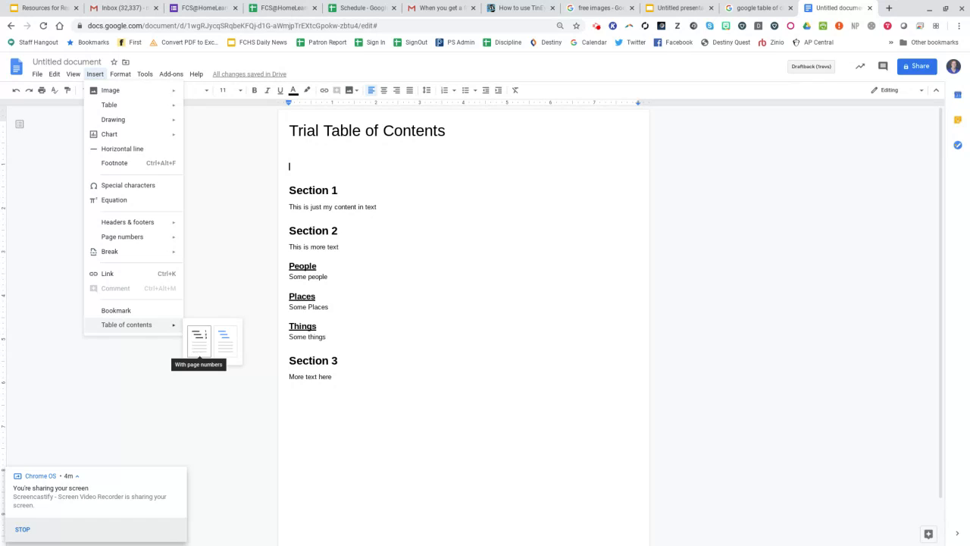
{"action": "left_click", "coordinate": [226, 346]}
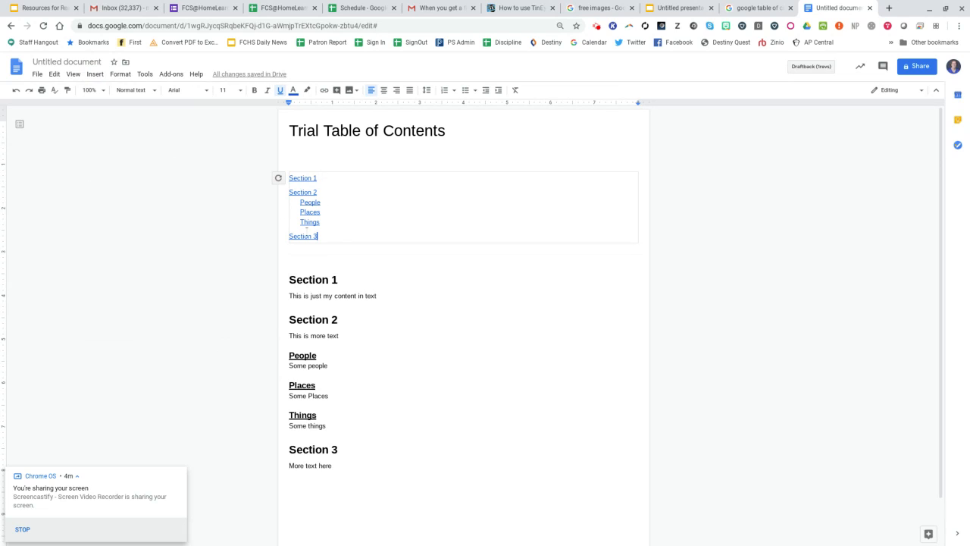
Add the label "Table of Contents" on the empty line directly above the inserted table of contents.
{"action": "left_click", "coordinate": [299, 164]}
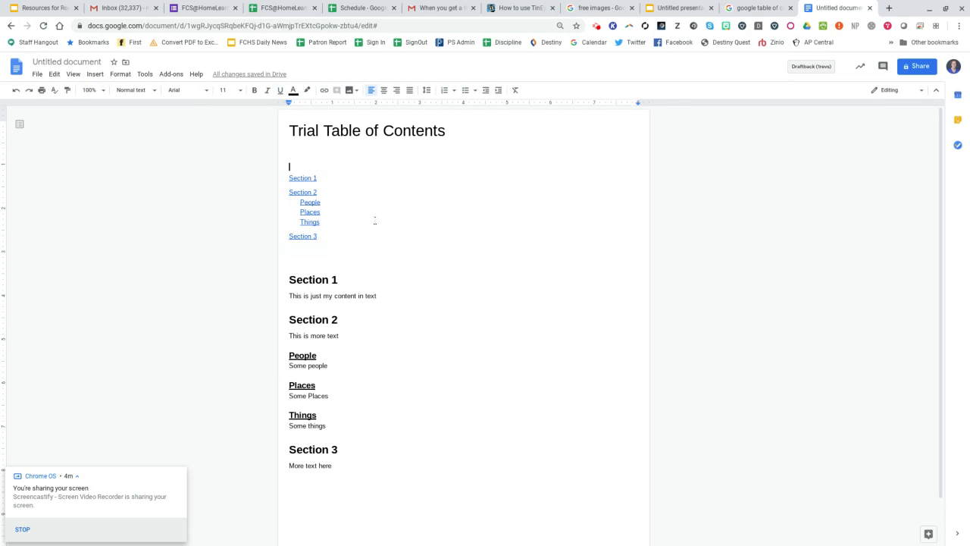
{"action": "type", "text": "Table of Contencts"}
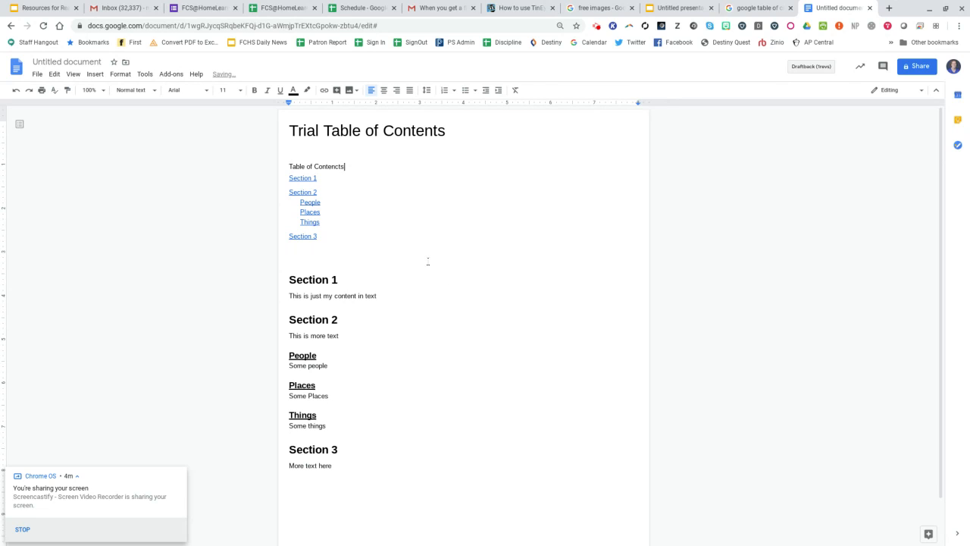
{"action": "key", "text": "BackSpace"}
{"action": "key", "text": "BackSpace"}
{"action": "key", "text": "BackSpace"}
{"action": "type", "text": "tens"}
{"action": "key", "text": "BackSpace"}
{"action": "key", "text": "BackSpace"}
{"action": "key", "text": "BackSpace"}
{"action": "type", "text": "s"}
{"action": "left_click", "coordinate": [323, 279]}
{"action": "left_click", "coordinate": [321, 296]}
{"action": "left_click", "coordinate": [360, 464]}
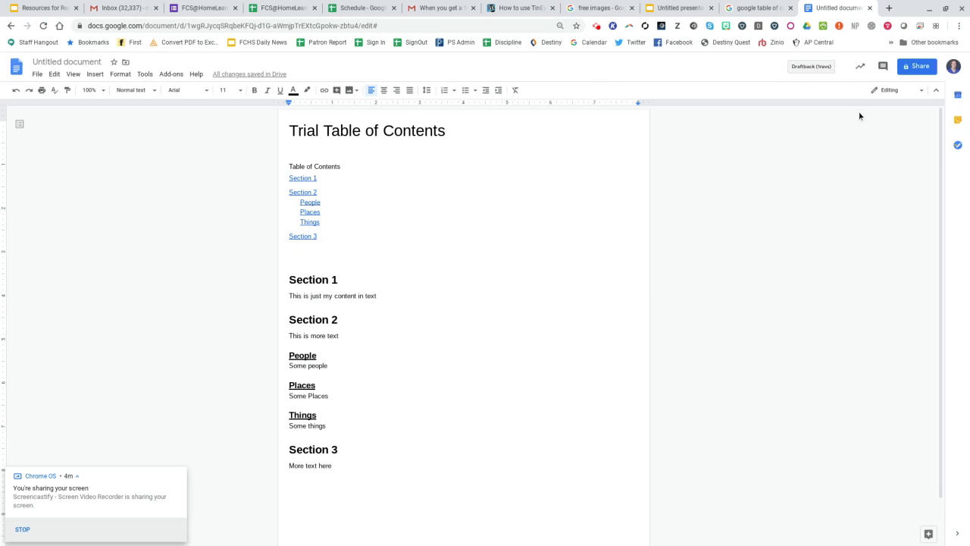